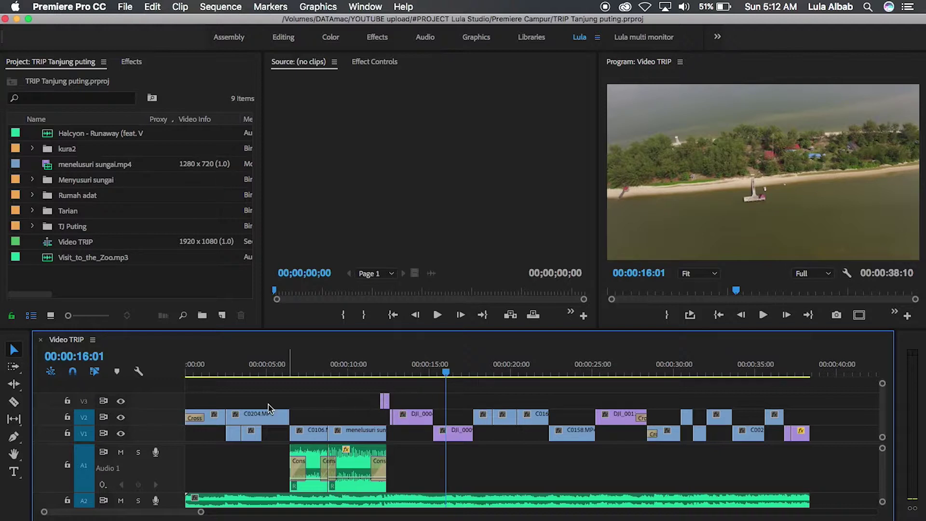
Select then deselect the V3 gap, return the playhead to the start, and select the Video TRIP sequence
drag(201, 394, 341, 403)
click(341, 402)
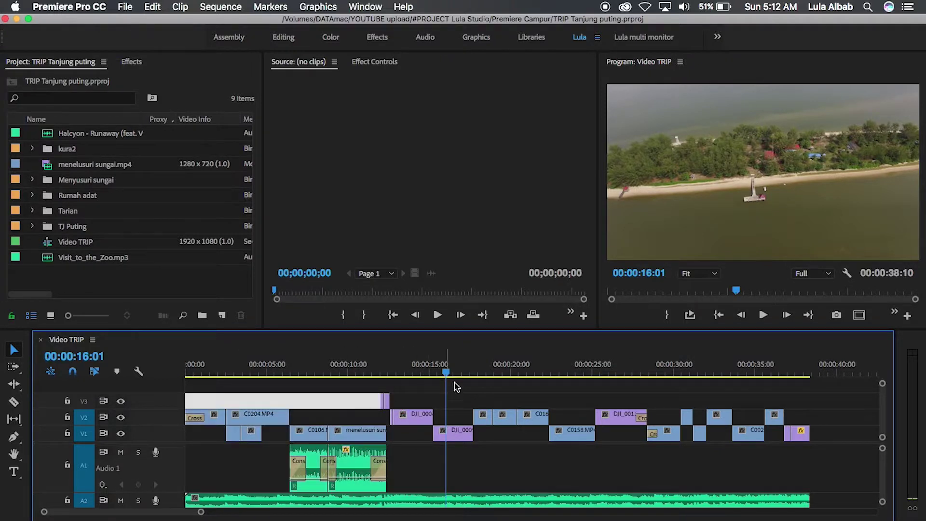
click(471, 396)
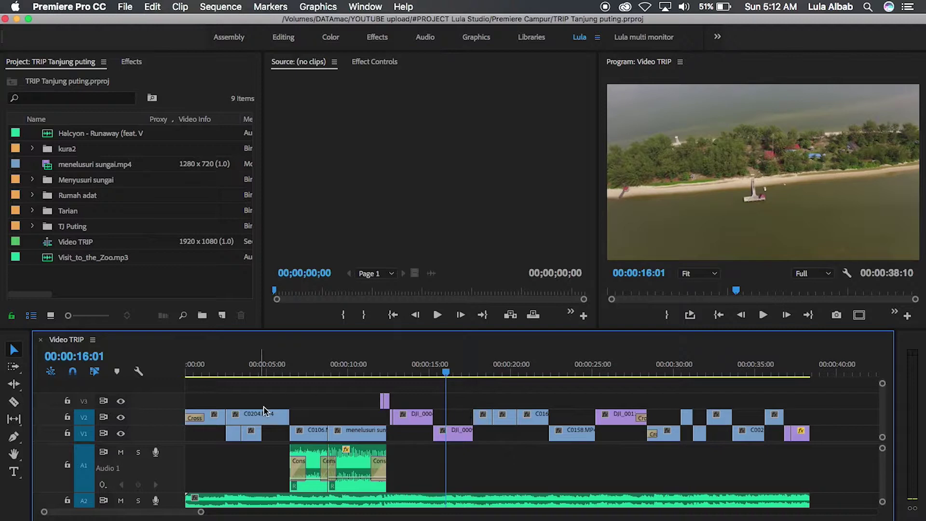
click(199, 374)
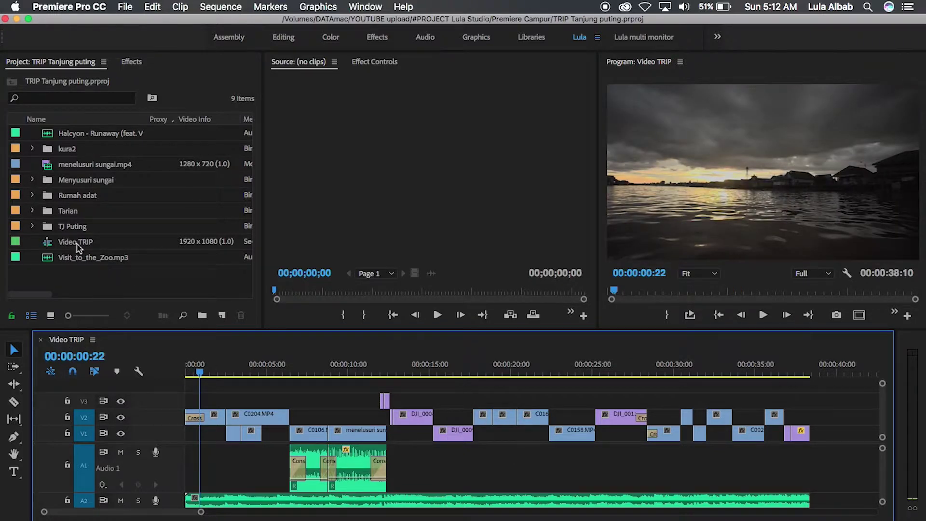
click(49, 243)
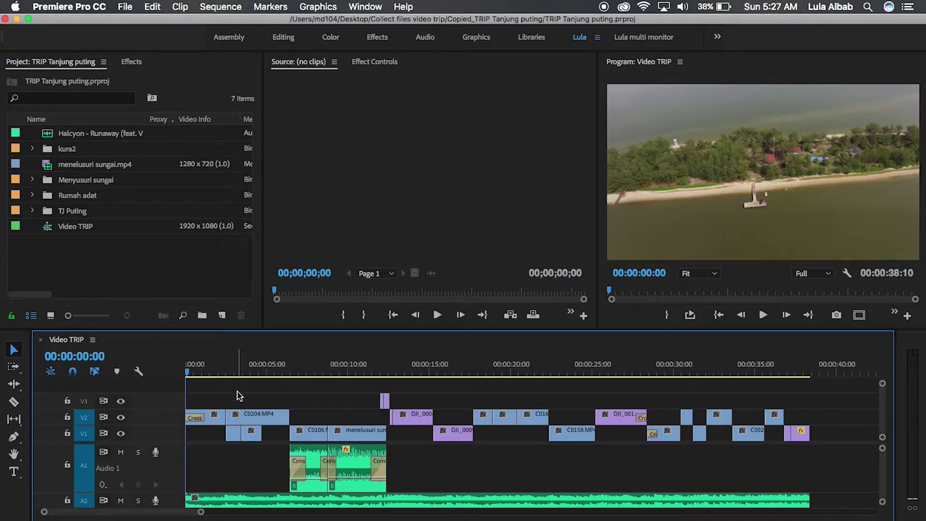
Play the sequence, then reveal the C0204.MP4 timeline clip in its project bin
key(space)
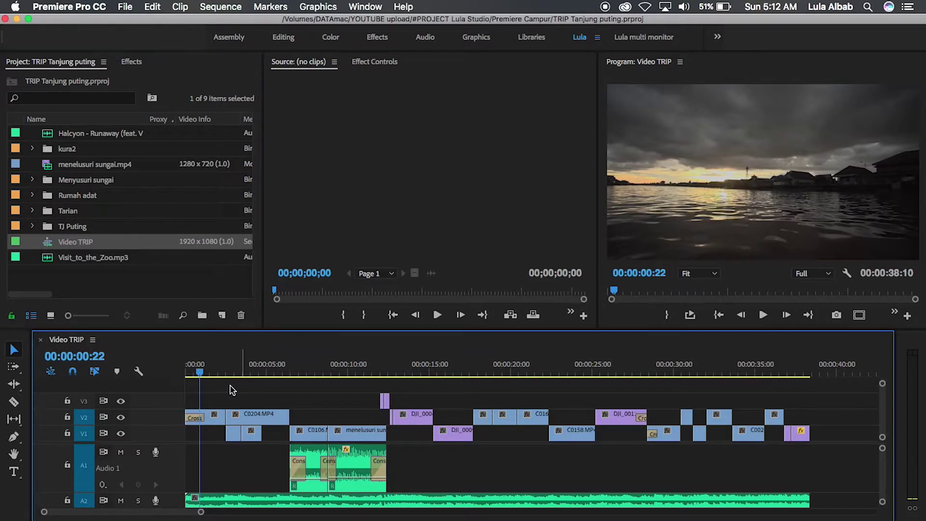
mouse_move(224, 388)
mouse_down()
mouse_move(547, 451)
mouse_move(723, 471)
mouse_up()
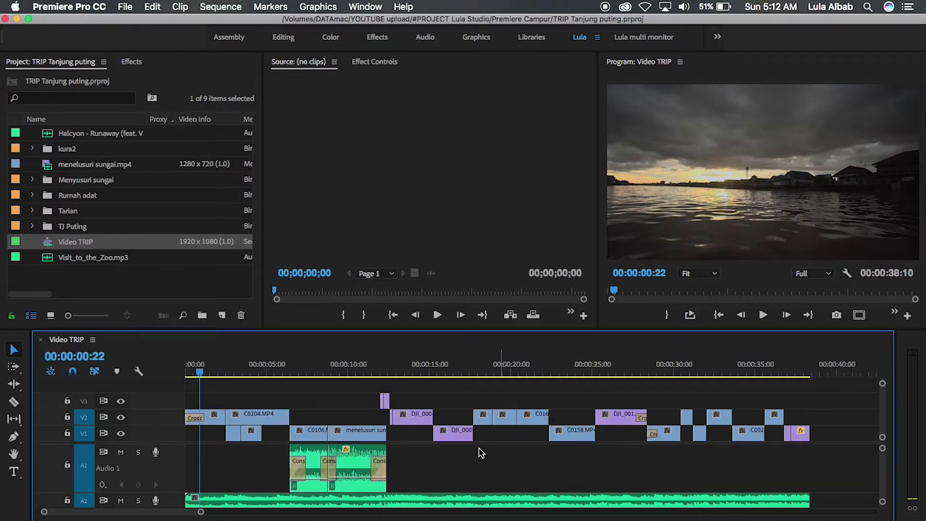
right_click(263, 420)
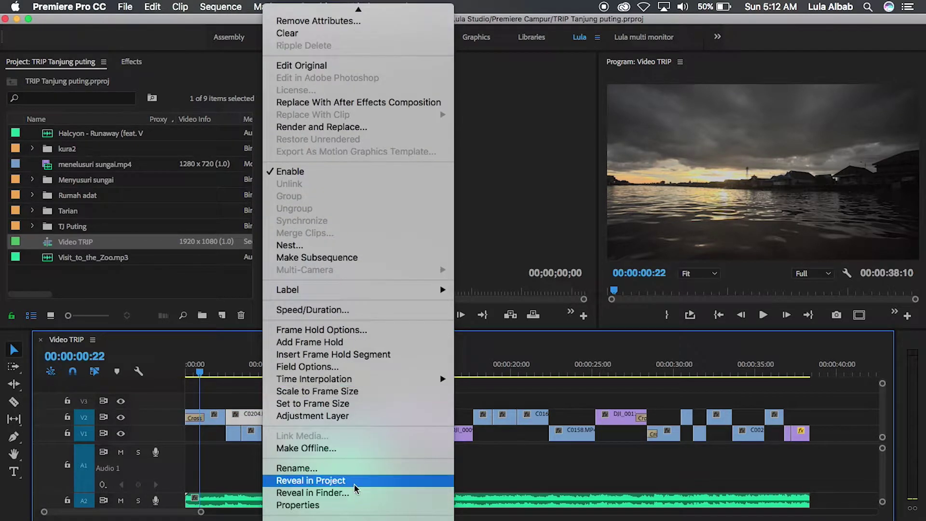
click(355, 485)
Reveal C0204.MP4's source file in Finder, browse up to the DATA 2 drive, and return to Premiere
right_click(64, 247)
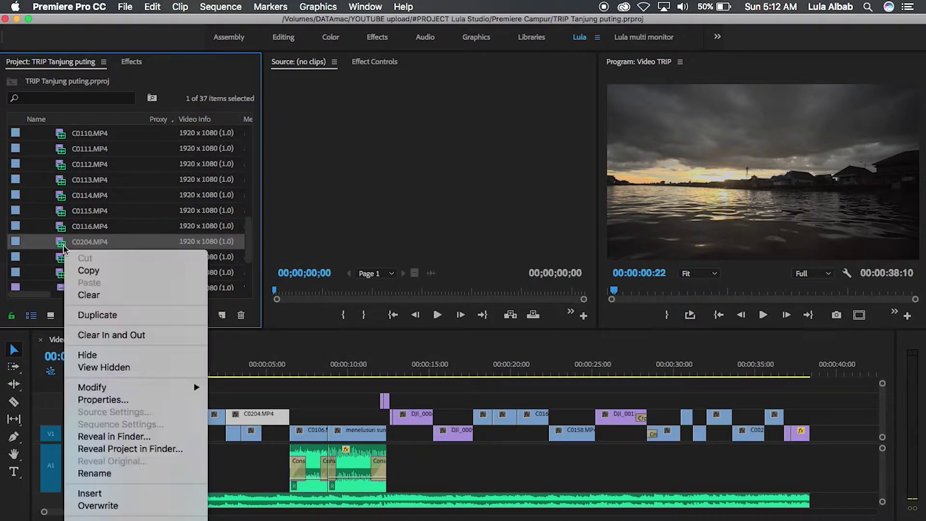
click(145, 436)
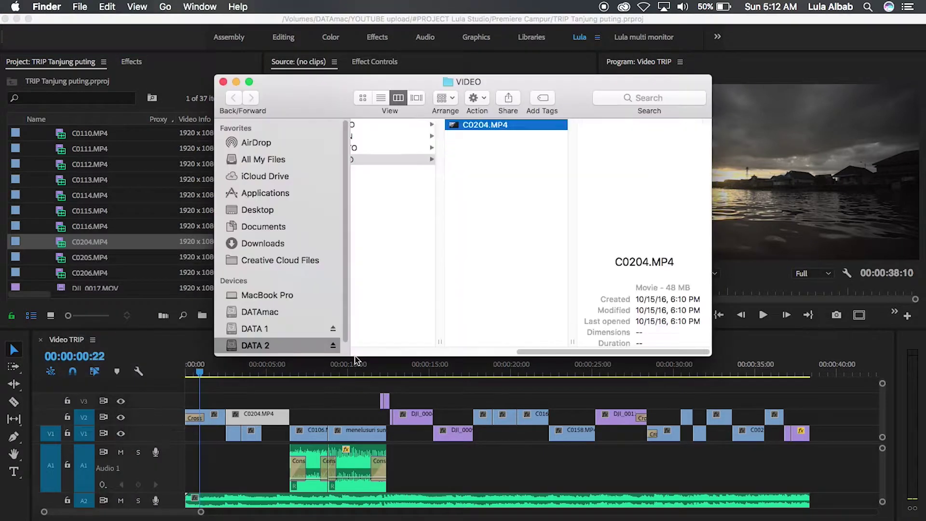
drag(713, 359, 784, 436)
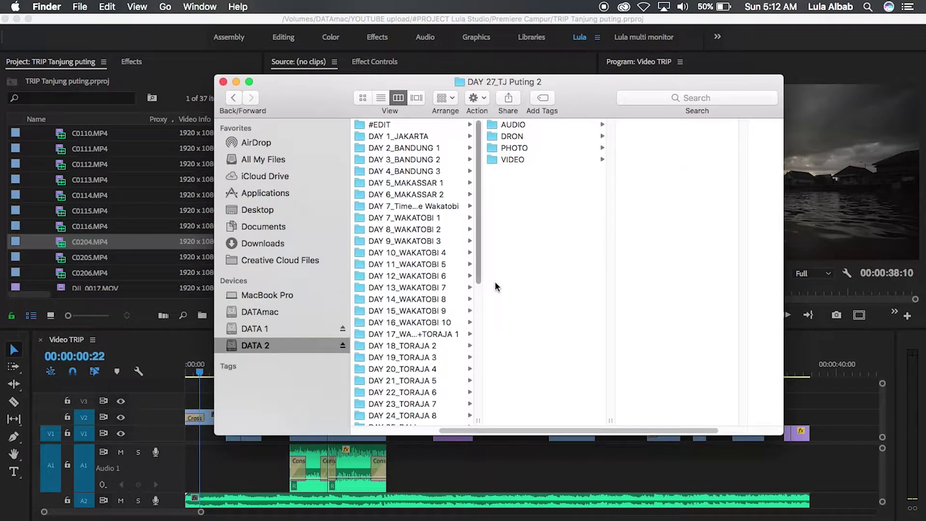
click(258, 329)
click(258, 345)
click(208, 249)
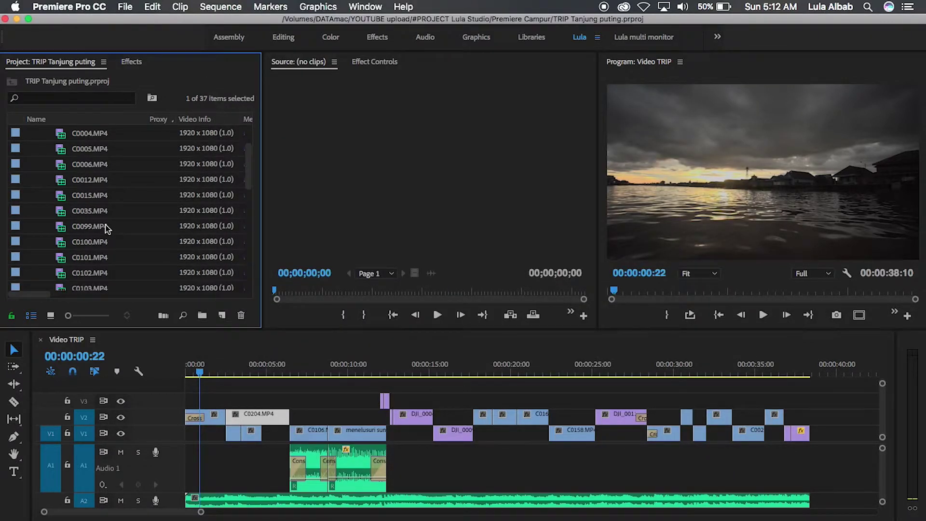
Collapse the Menyusuri sungai bin and deselect the C0204 clip in the timeline
scroll(97, 218, up, 10)
click(32, 181)
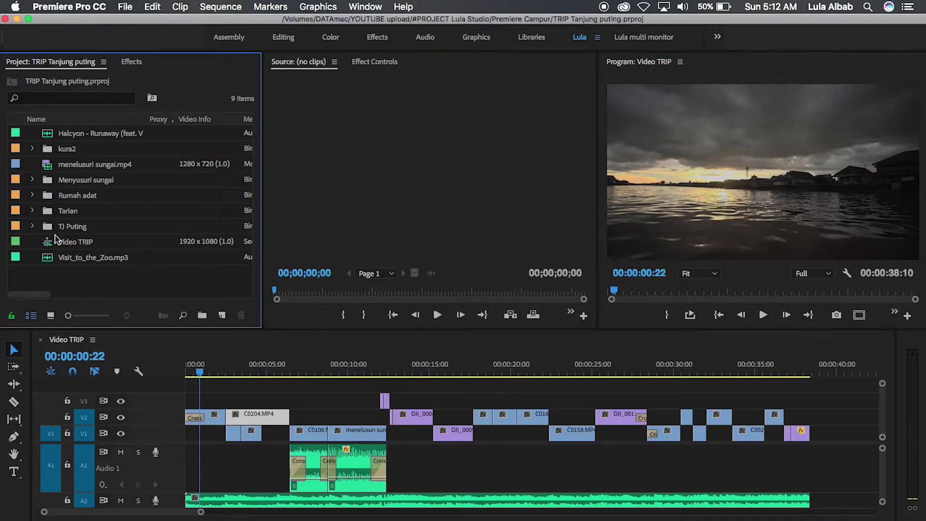
click(256, 388)
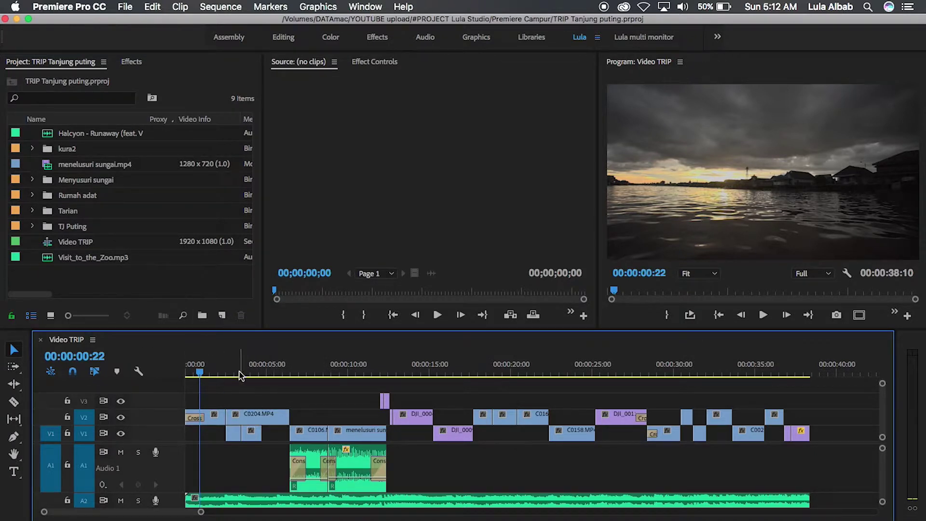
drag(251, 394, 424, 405)
Preview shots at about 10s, 14:02, the turtle, the boat and the open sea, then select the Tarian bin and scrub
click(362, 369)
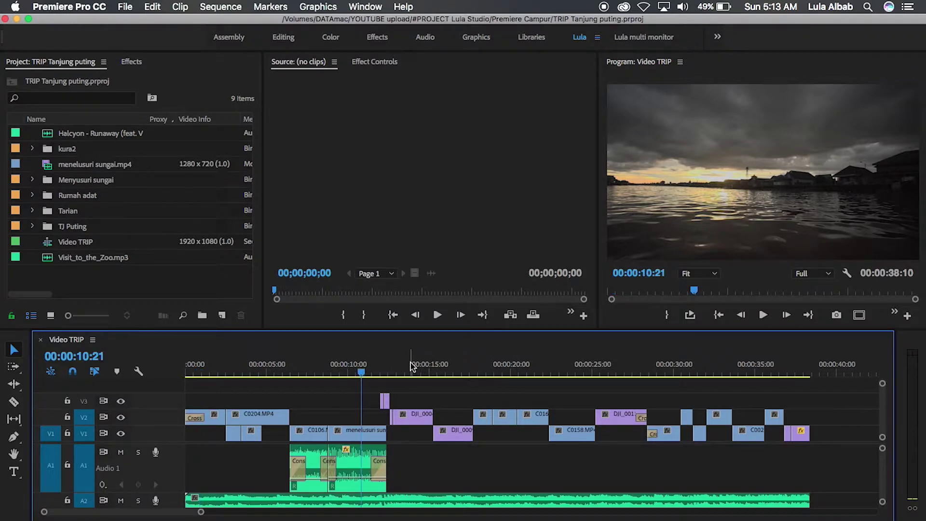
click(414, 369)
click(503, 369)
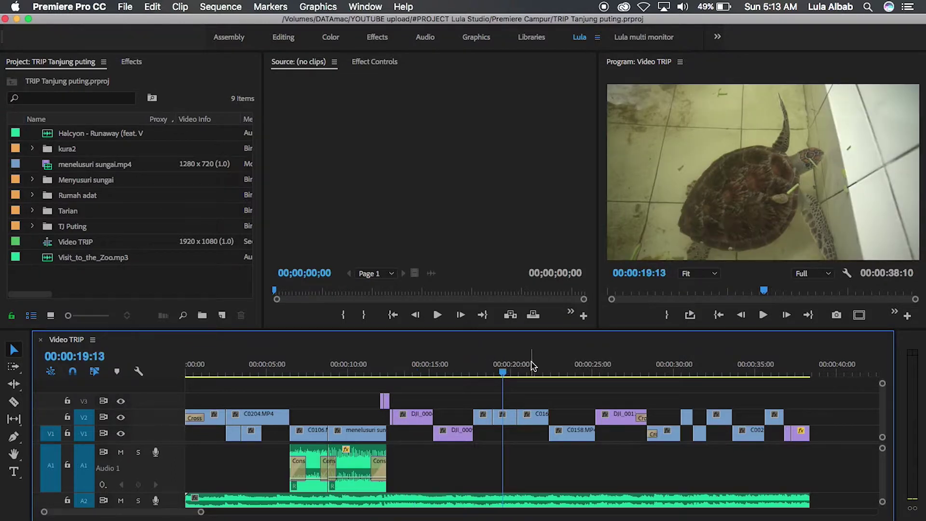
click(530, 369)
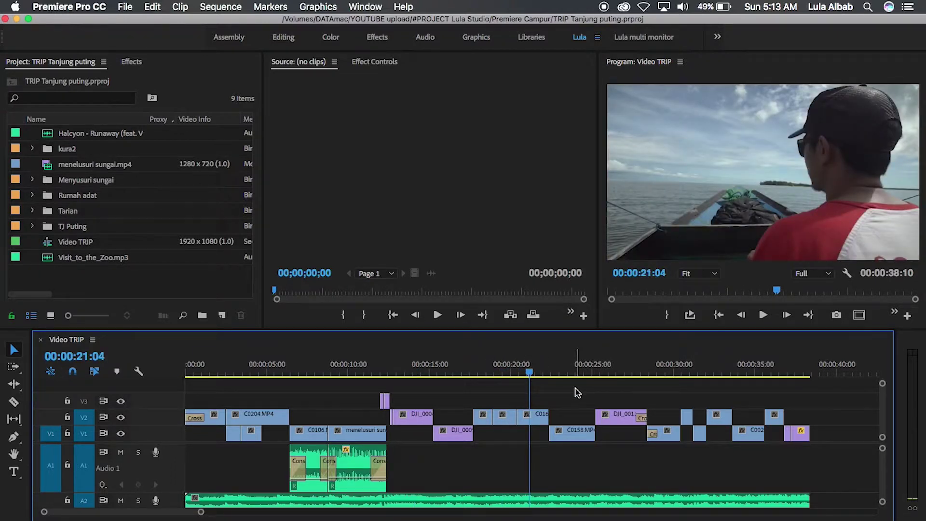
click(569, 369)
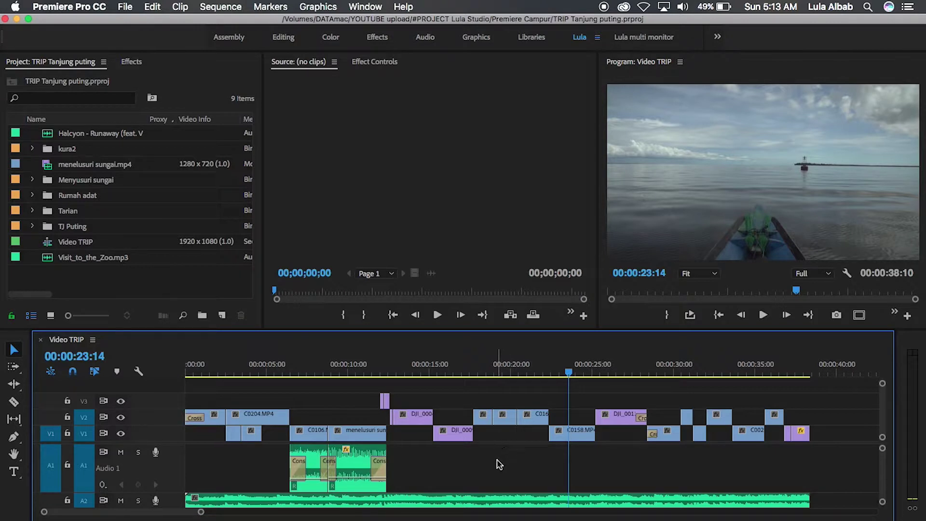
key(Up)
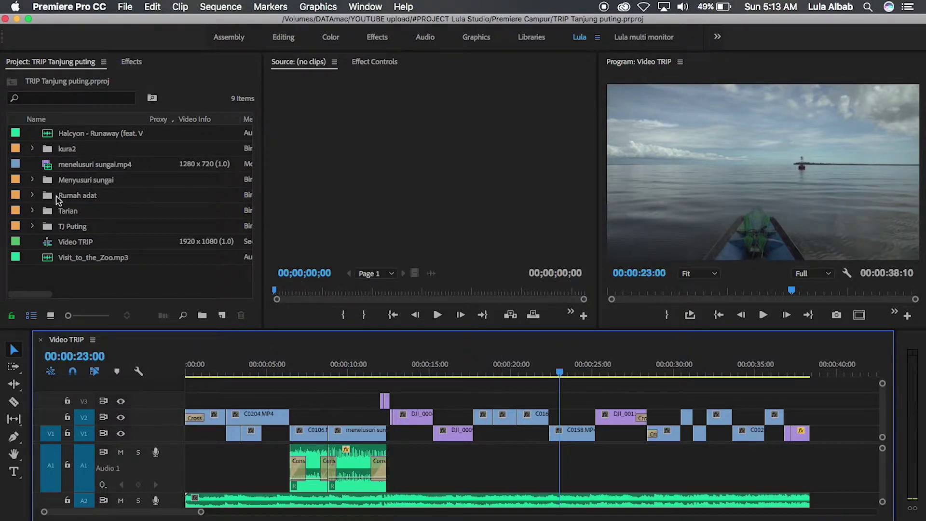
click(61, 210)
drag(341, 373, 456, 373)
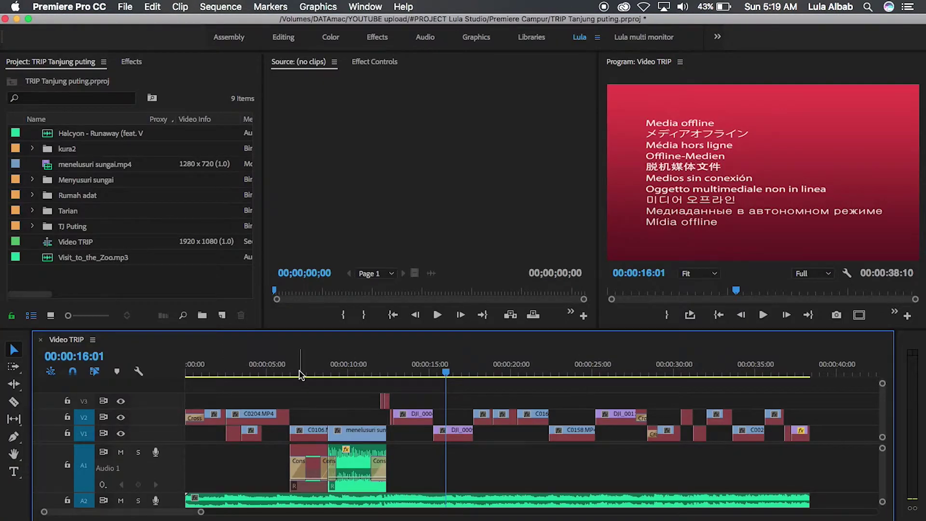
click(307, 376)
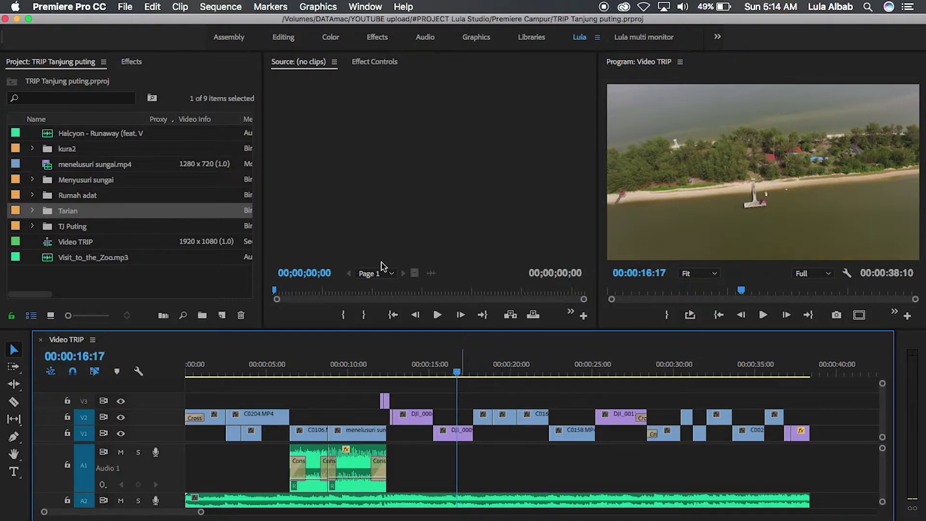
In Project Manager, check Video TRIP and choose Collect Files and Copy to New Location
click(126, 7)
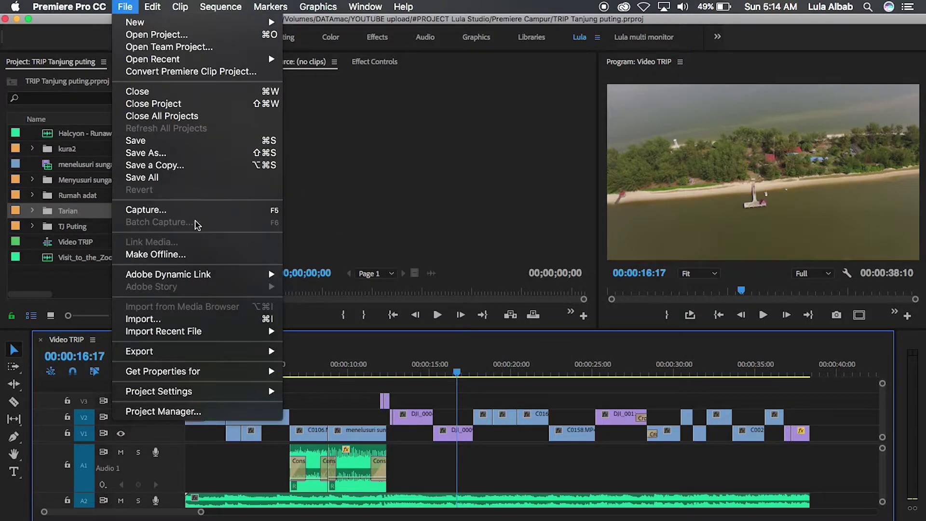
click(177, 413)
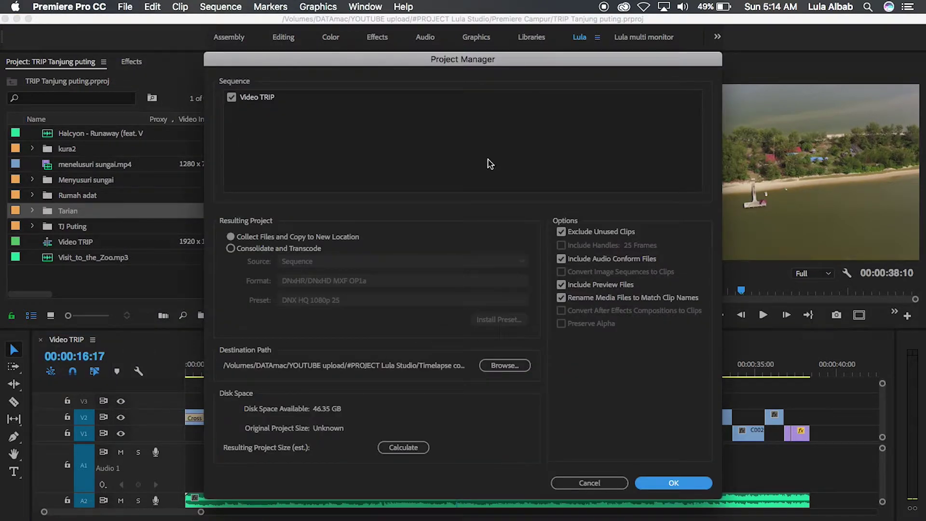
drag(475, 60, 470, 60)
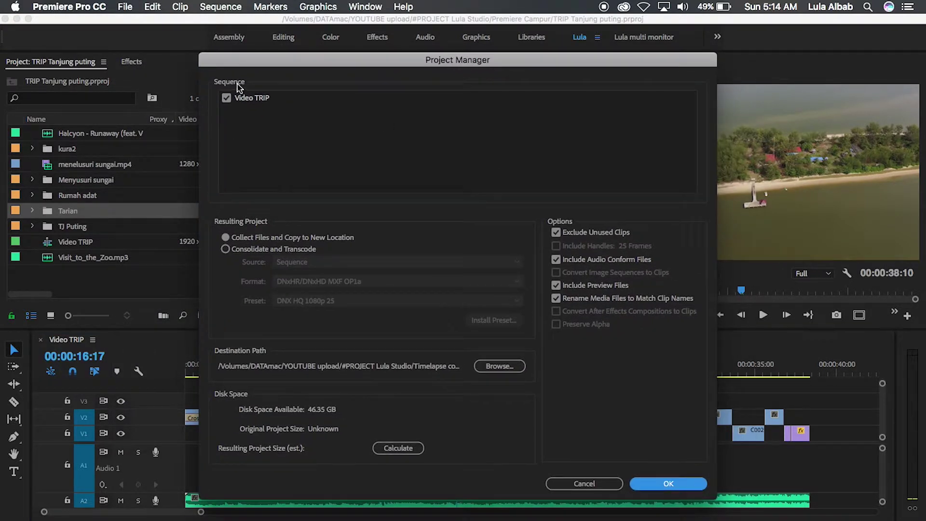
click(244, 101)
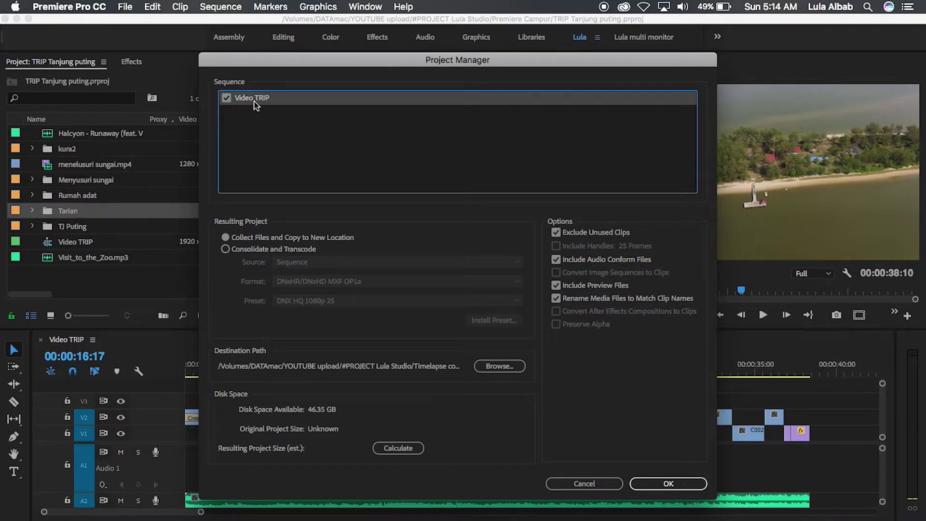
click(225, 237)
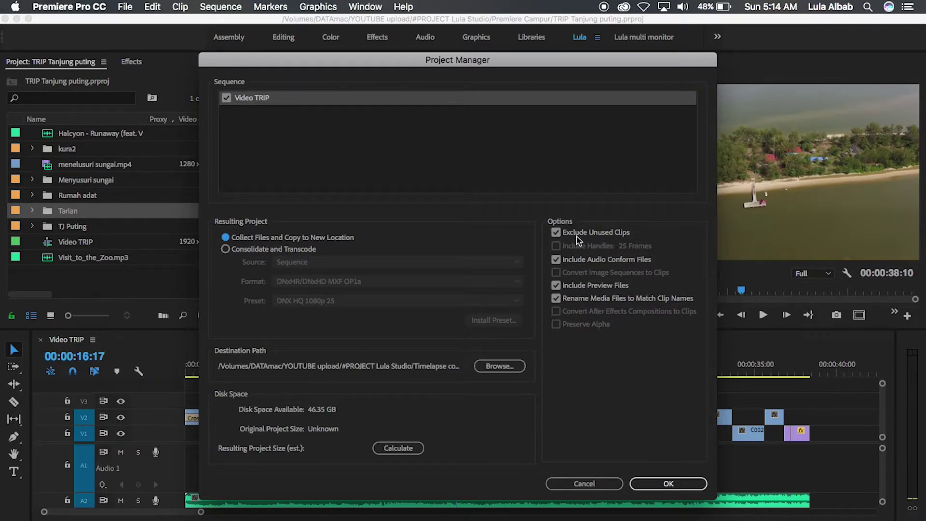
click(555, 233)
drag(413, 57, 489, 47)
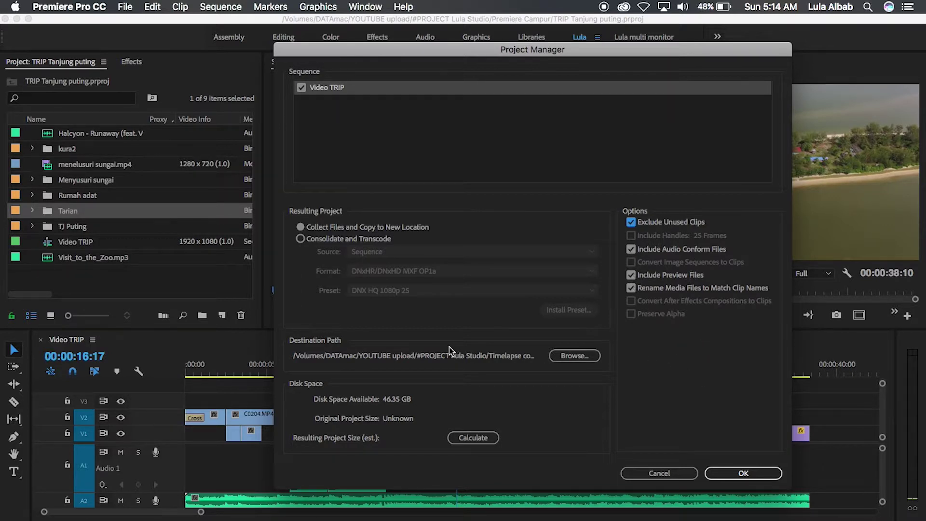
Set a new Desktop folder 'Collect files video trip' as destination and run the collection
click(570, 359)
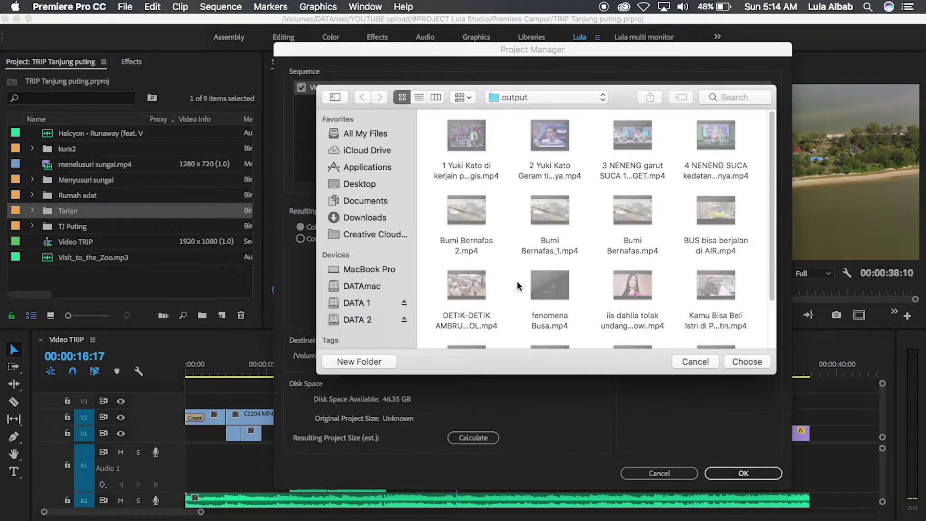
click(372, 185)
click(366, 362)
text(Collect files)
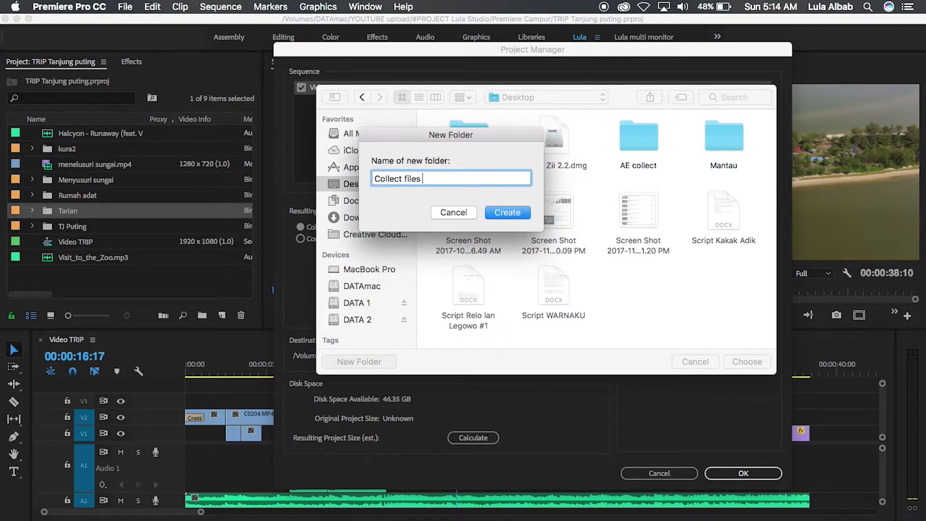
click(507, 212)
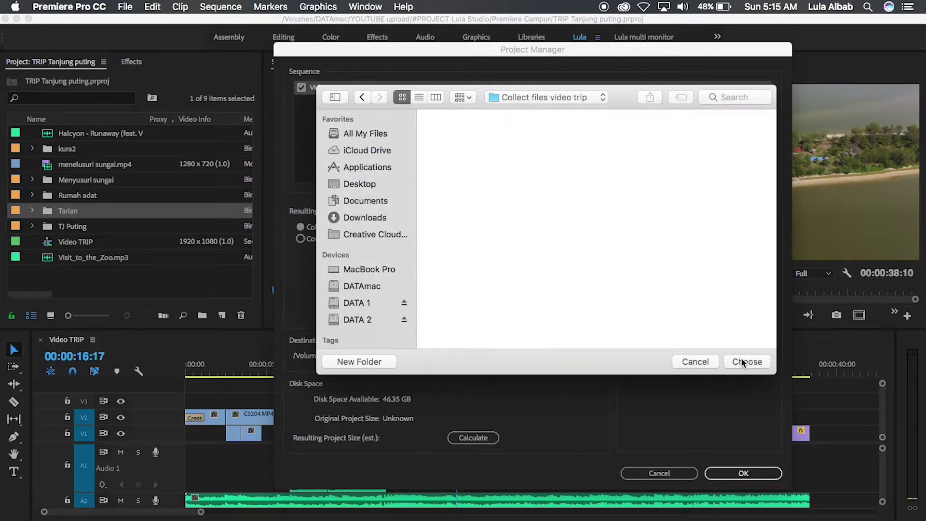
click(743, 362)
click(745, 472)
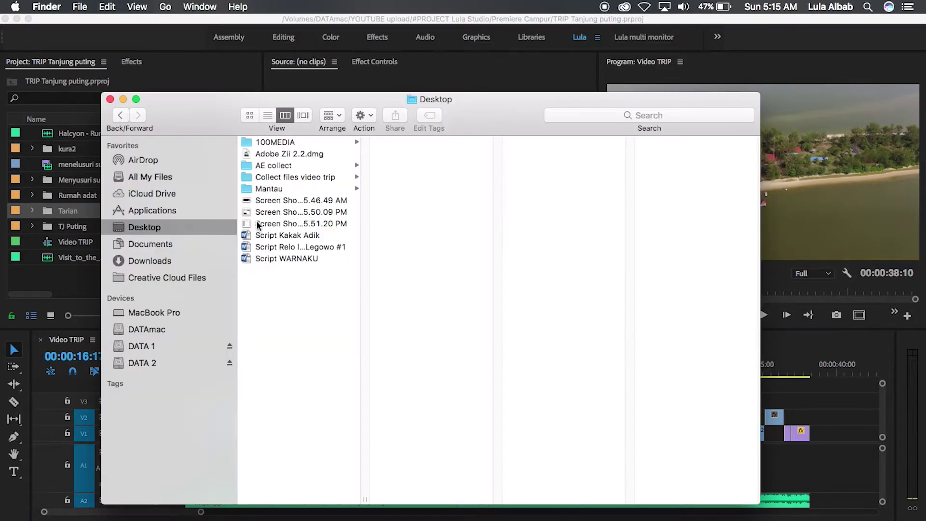
Open Collect files video trip > Copied_TRIP Tanjung puting and preview the copied C0004.MP4 clip
click(295, 177)
click(425, 142)
click(540, 165)
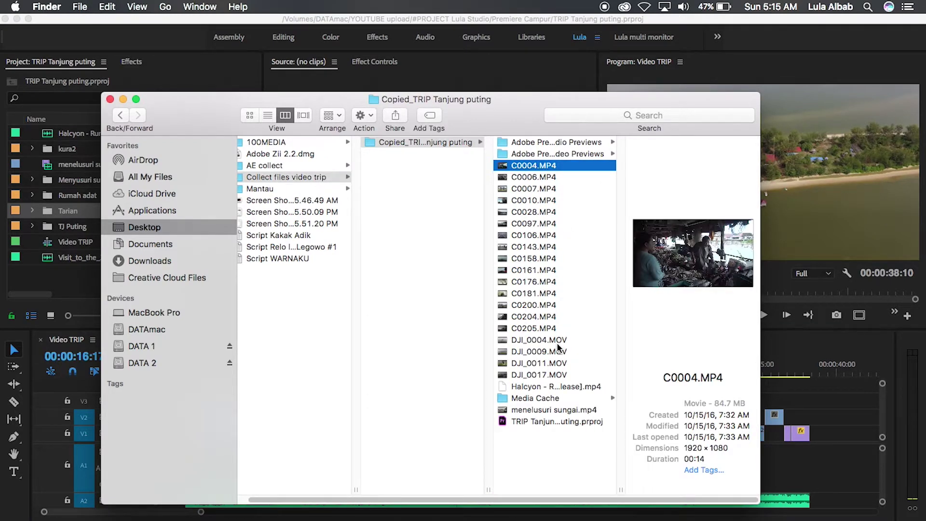
Preview the copied project file in Finder, then bring Premiere Pro back to the front
click(405, 143)
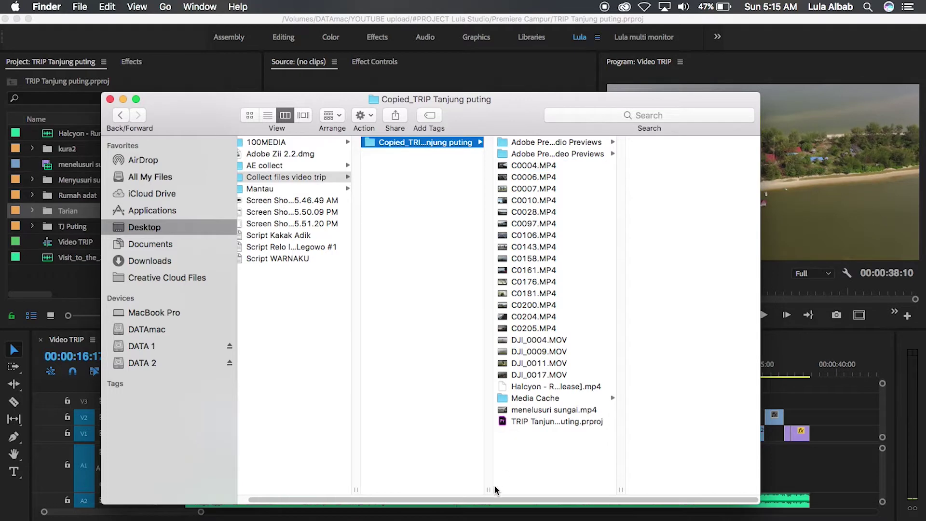
click(533, 421)
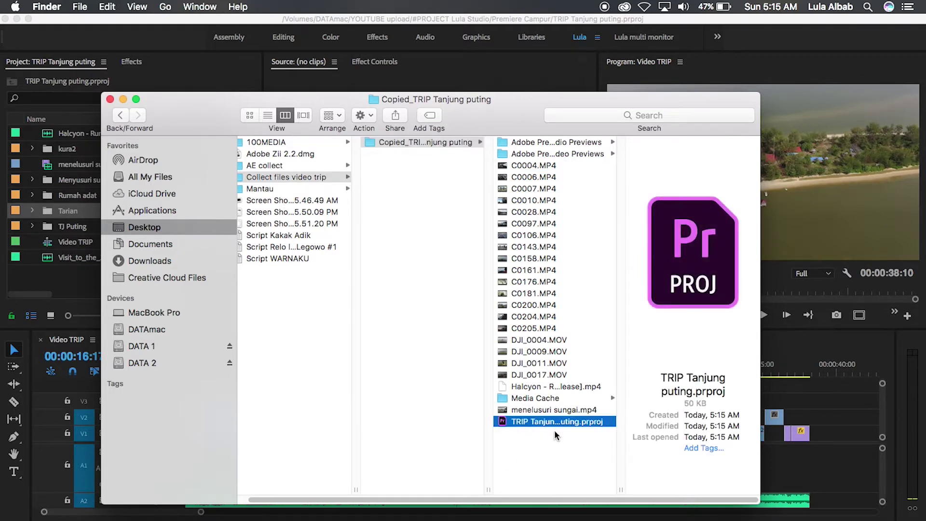
click(550, 452)
click(450, 143)
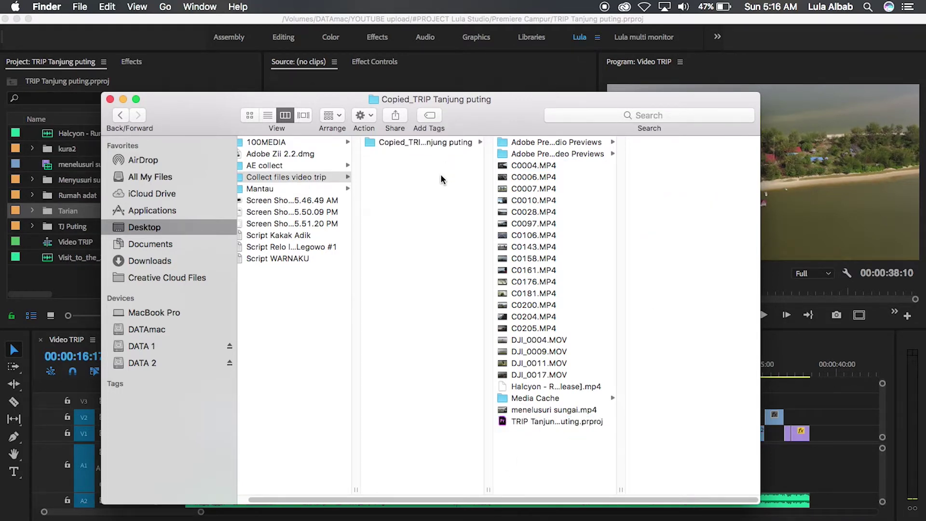
click(258, 75)
click(80, 10)
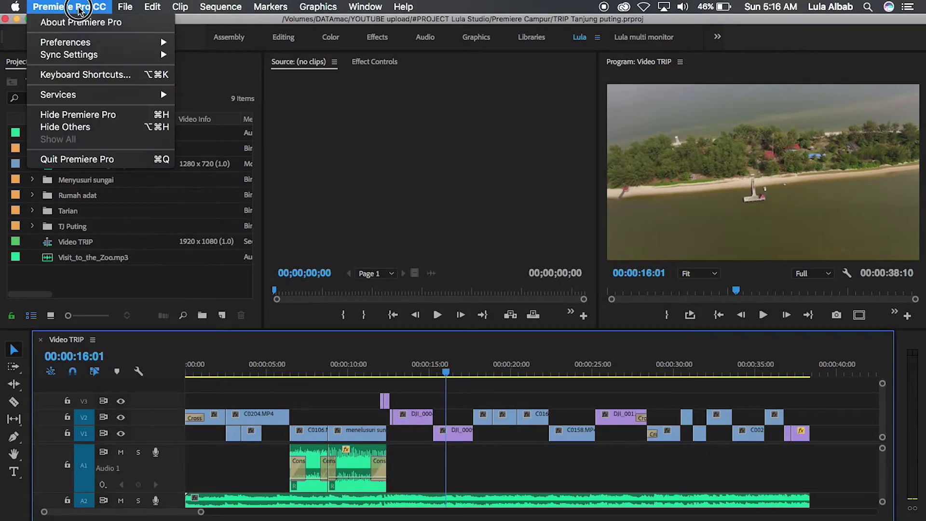
Quit Premiere Pro and eject both DATA 1 and DATA 2 drives
click(70, 160)
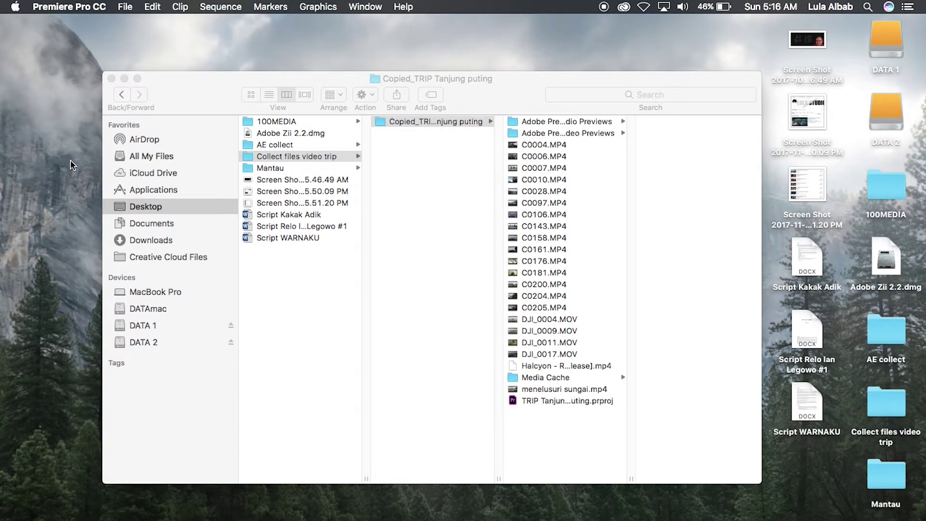
click(231, 342)
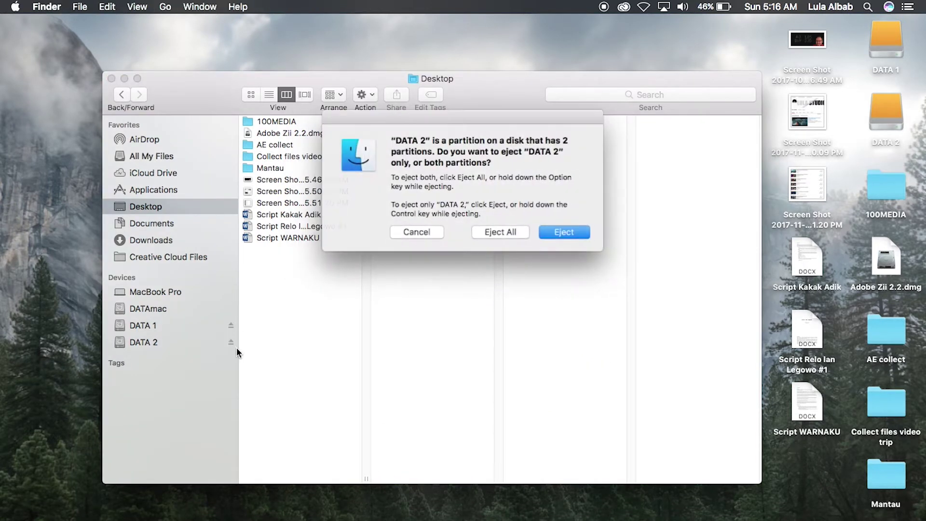
click(498, 232)
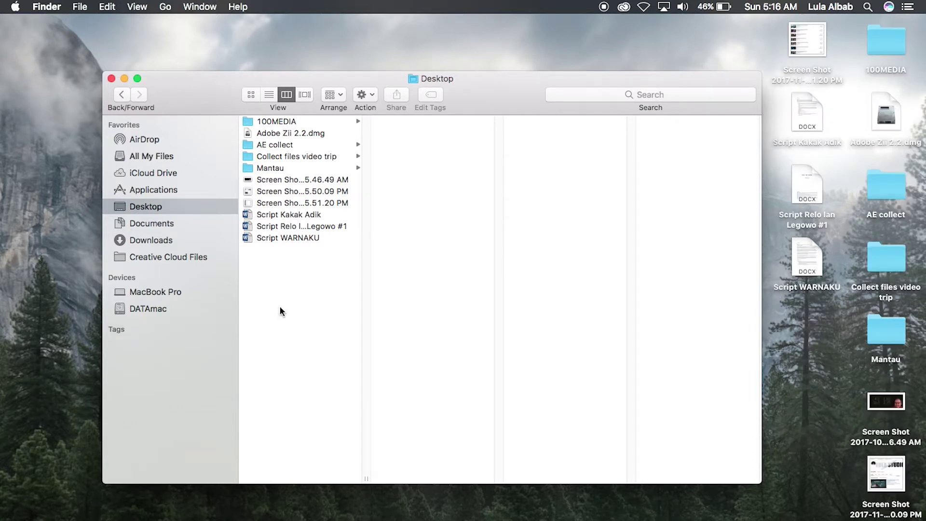
Open the copied TRIP Tanjung puting.prproj from Collect files video trip > Copied_TRIP Tanjung puting
click(300, 155)
click(442, 122)
click(530, 400)
double_click(504, 401)
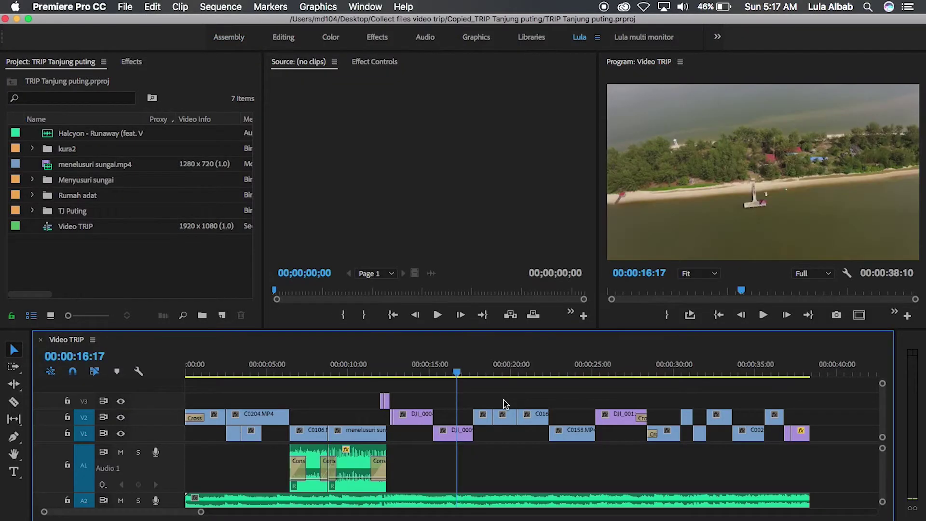
Expand the project bins, including kura2, to confirm their clips are present
click(32, 195)
click(32, 180)
click(32, 148)
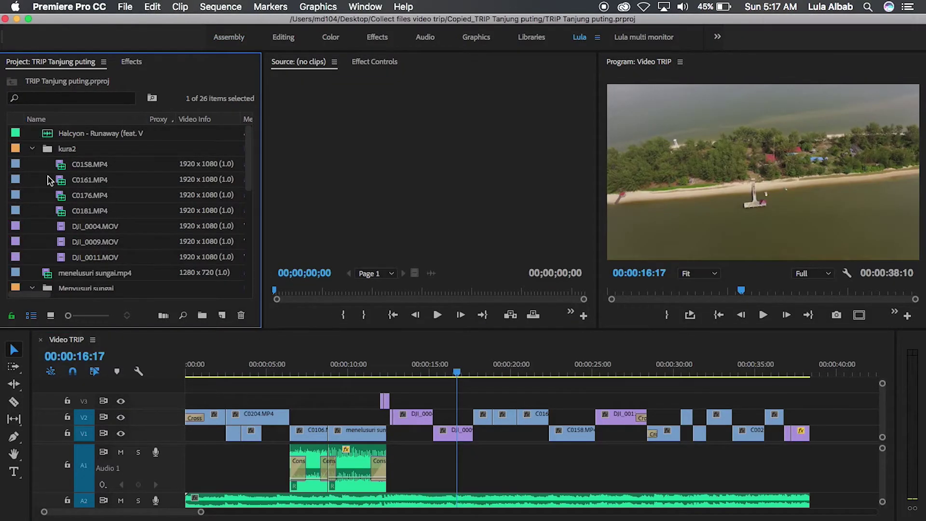
scroll(96, 207, down, 5)
Play Video TRIP from about 11 seconds, stop it, and switch back to Finder
click(374, 372)
key(space)
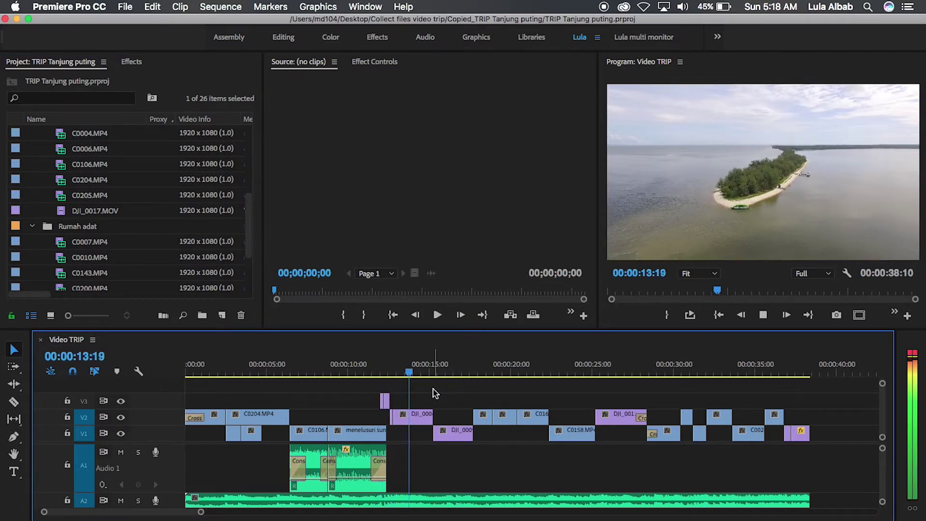
key(space)
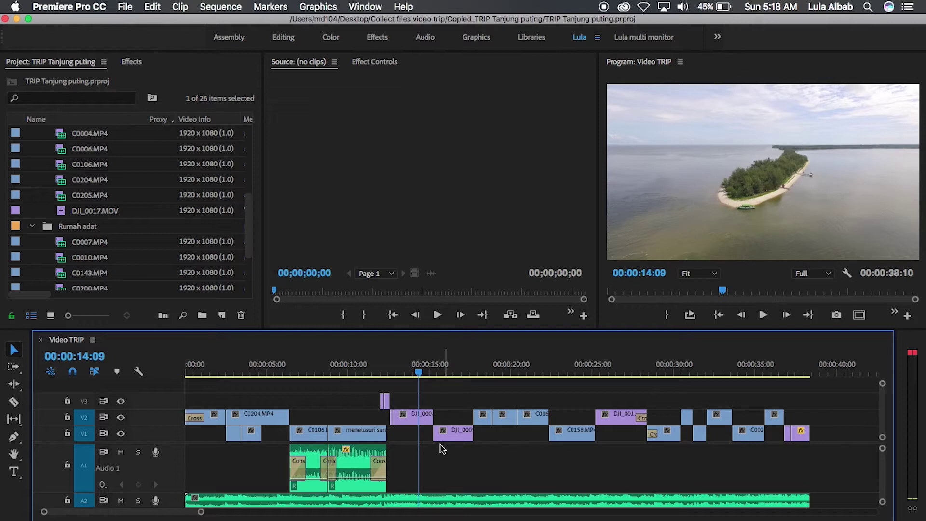
click(124, 519)
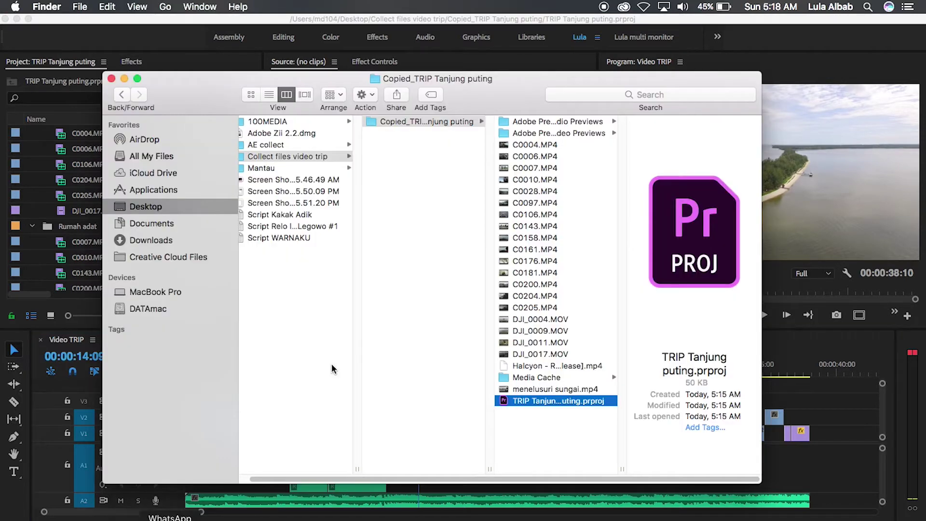
Select the Copied_TRIP Tanjung puting folder and widen its Finder column to show the full name
click(428, 325)
click(430, 121)
right_click(434, 121)
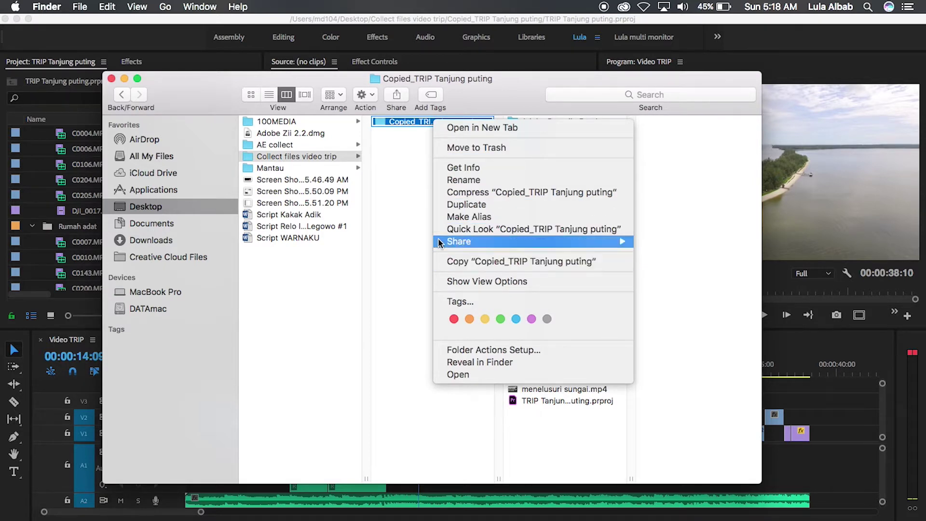
click(428, 197)
drag(499, 479, 571, 479)
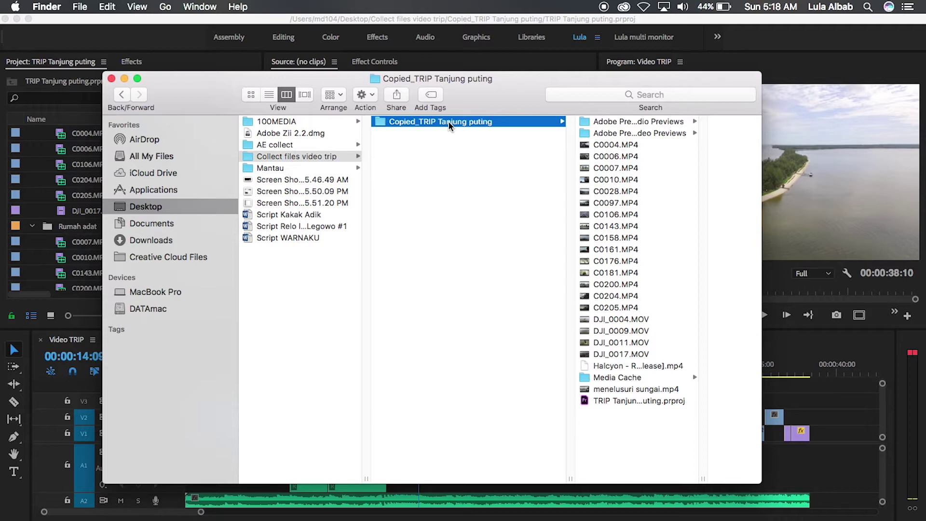
drag(448, 124, 461, 155)
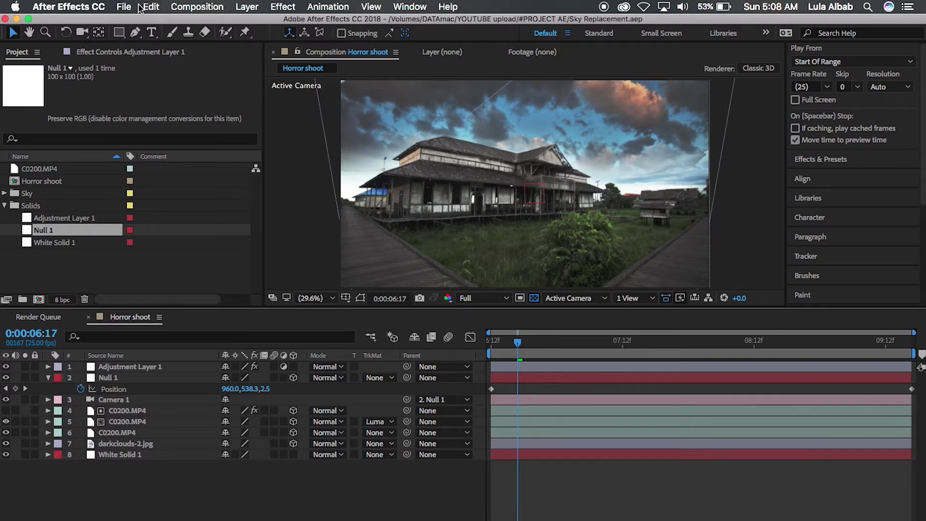
Run File > Dependencies > Collect Files in After Effects with the current settings
click(124, 9)
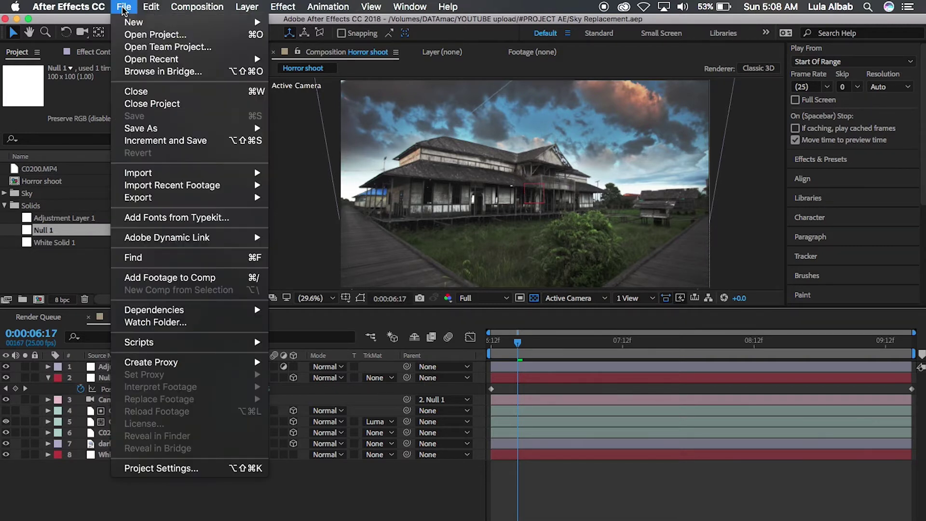
mouse_move(215, 311)
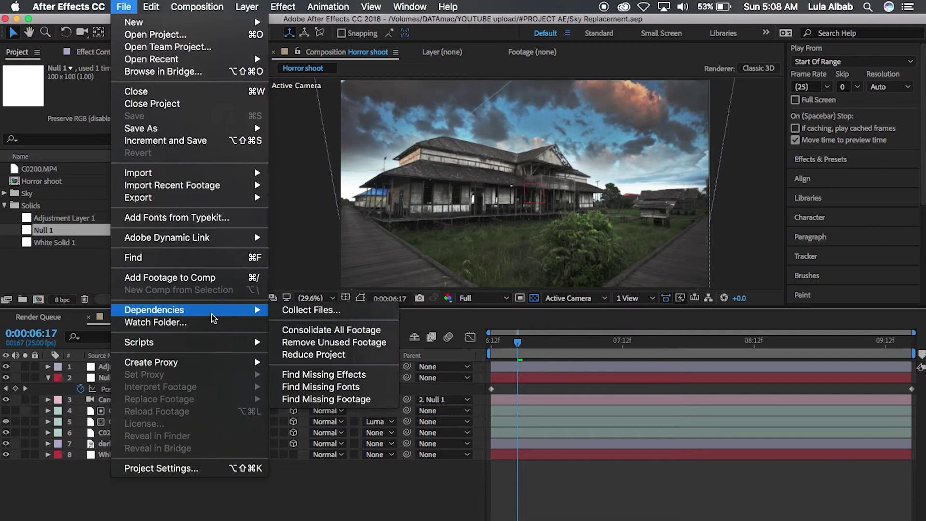
click(319, 311)
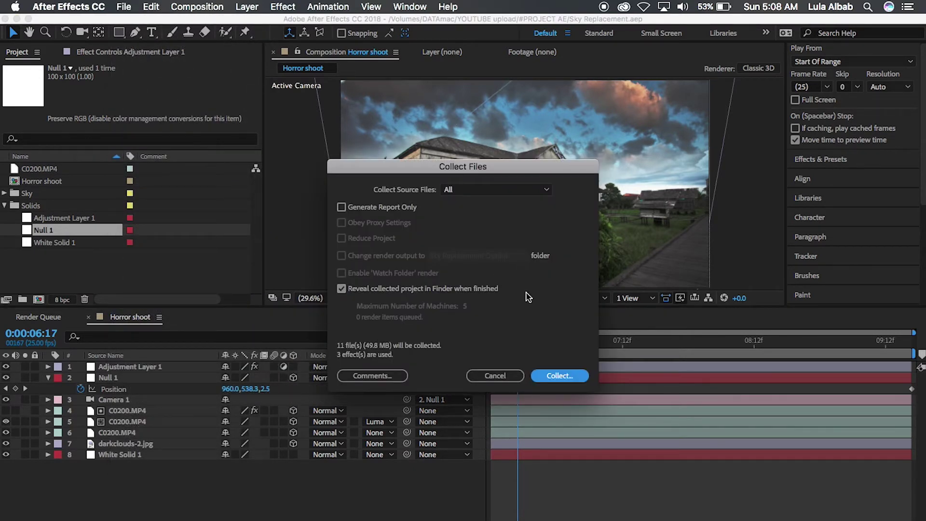
click(552, 381)
Create a new 'AE collect' folder and save the collected Sky Replacement project into it
click(361, 384)
text(AE)
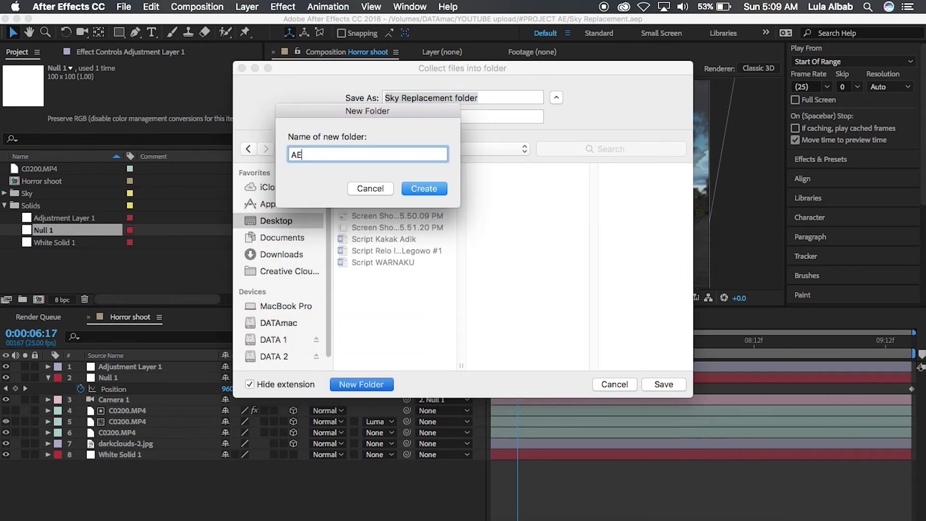
text( collec)
click(424, 188)
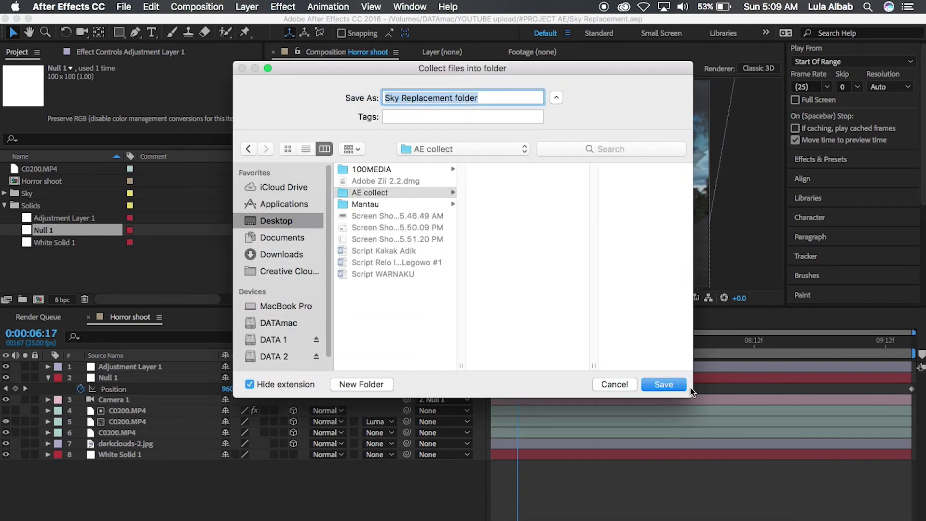
click(662, 385)
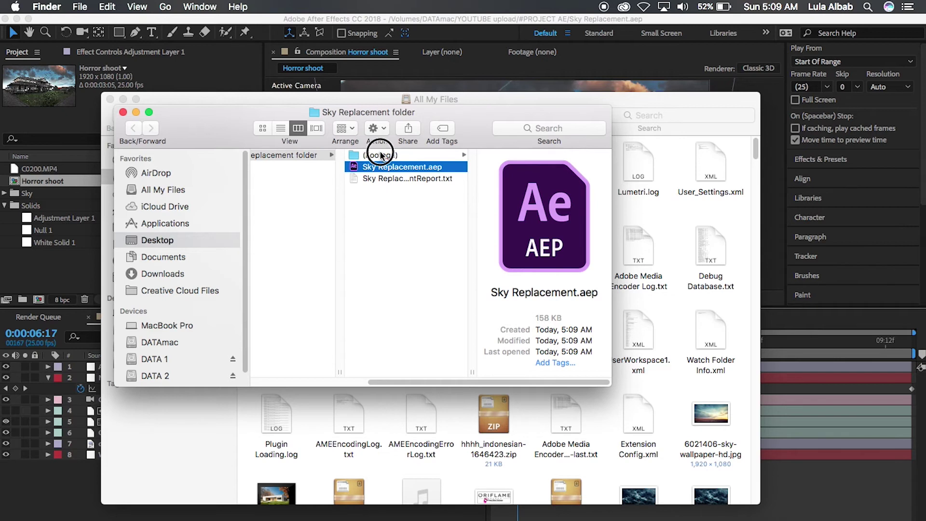
Browse into the collected Footage folder and its Sky subfolder to view the ten sky images
click(379, 155)
click(499, 169)
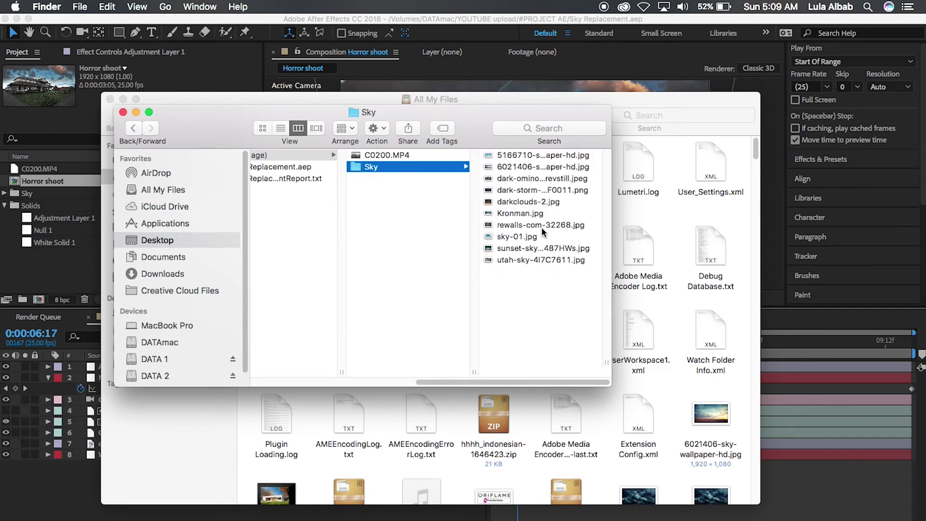